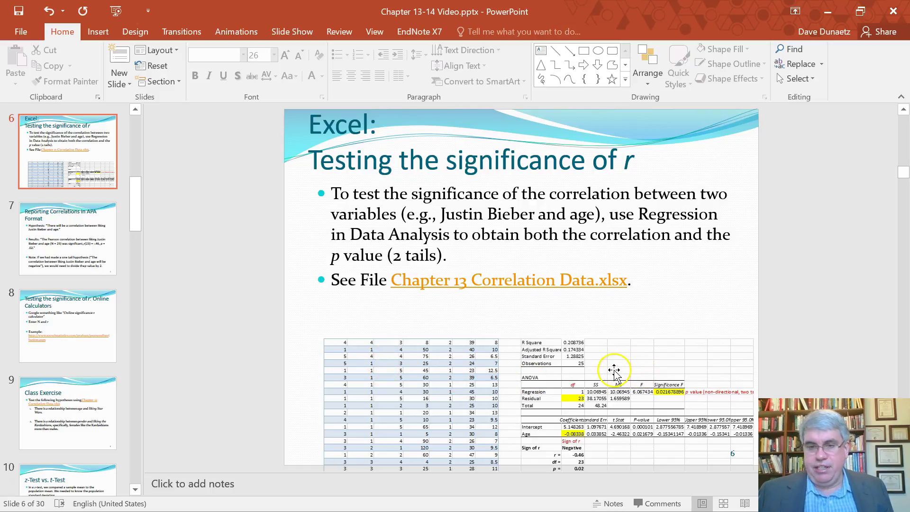
Switch to the Chapter 13 Correlation Data.xlsx workbook in Excel and enter "Test the signficance of the correlation between Age and Bieber" in cell J2.
scroll(611, 367, down, 1)
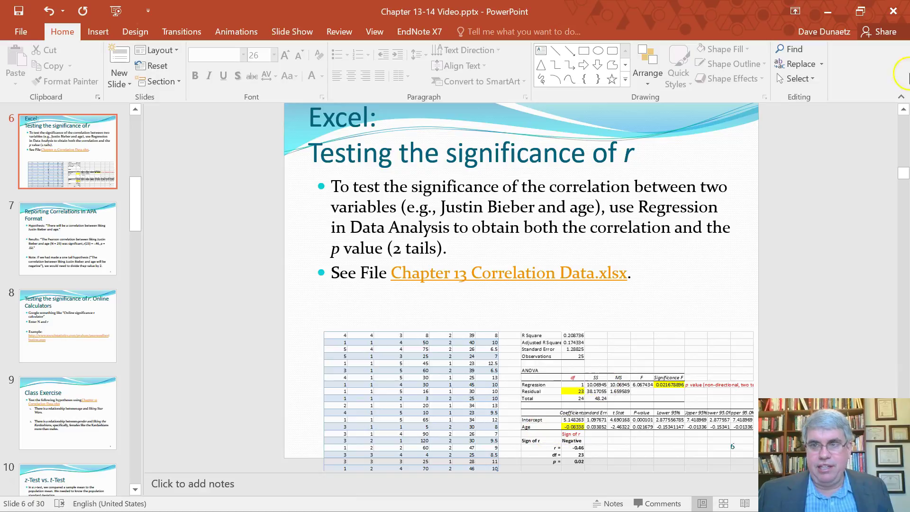
click(827, 11)
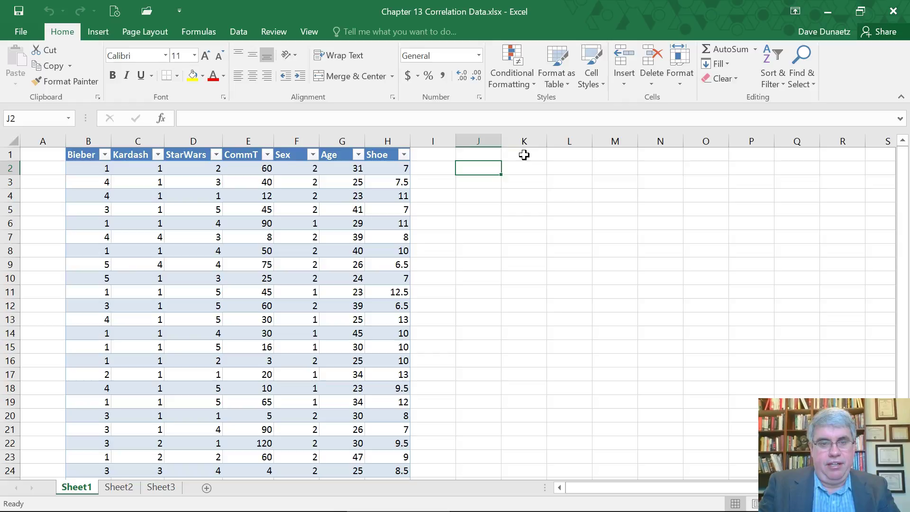
text(T)
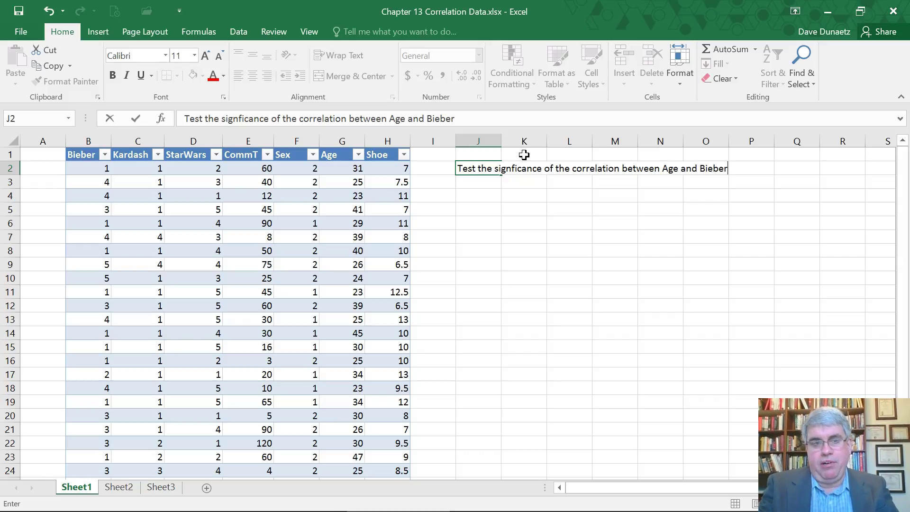
click(639, 188)
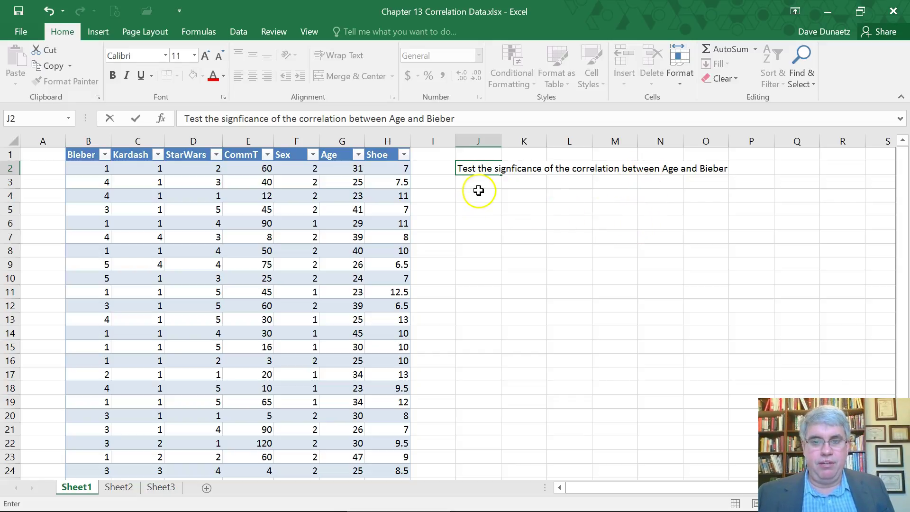
key(Return)
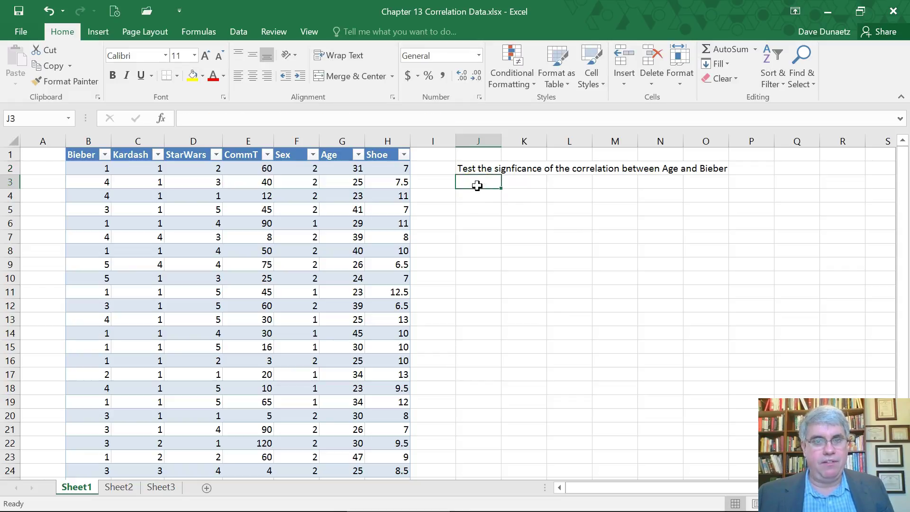
Open the Regression tool from the Data Analysis add-in.
click(237, 32)
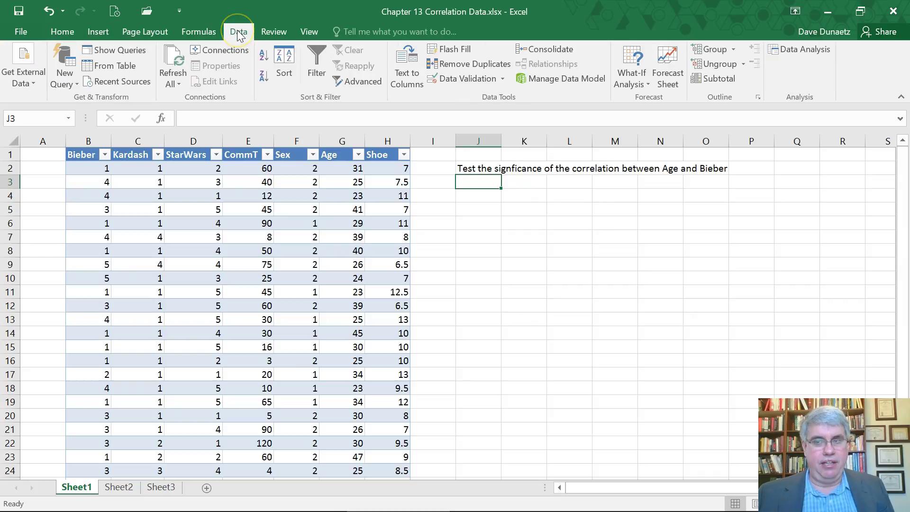
click(798, 55)
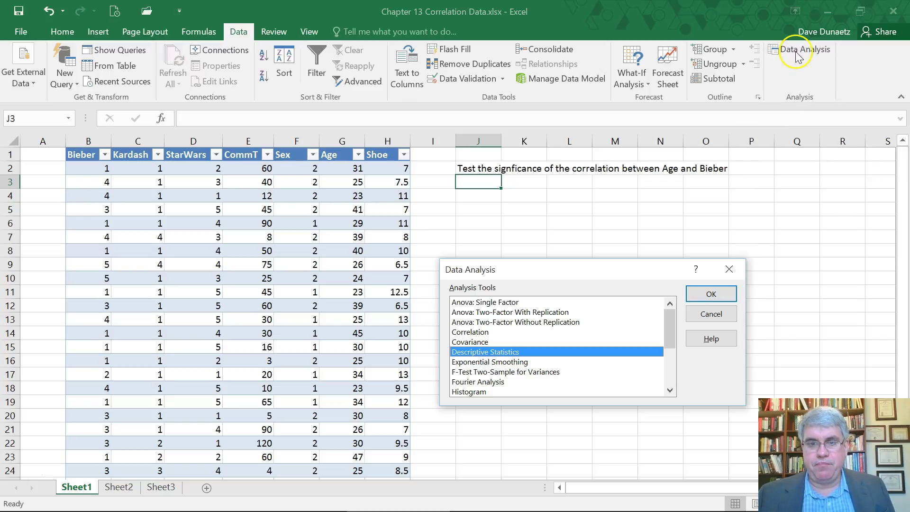
drag(667, 328, 666, 349)
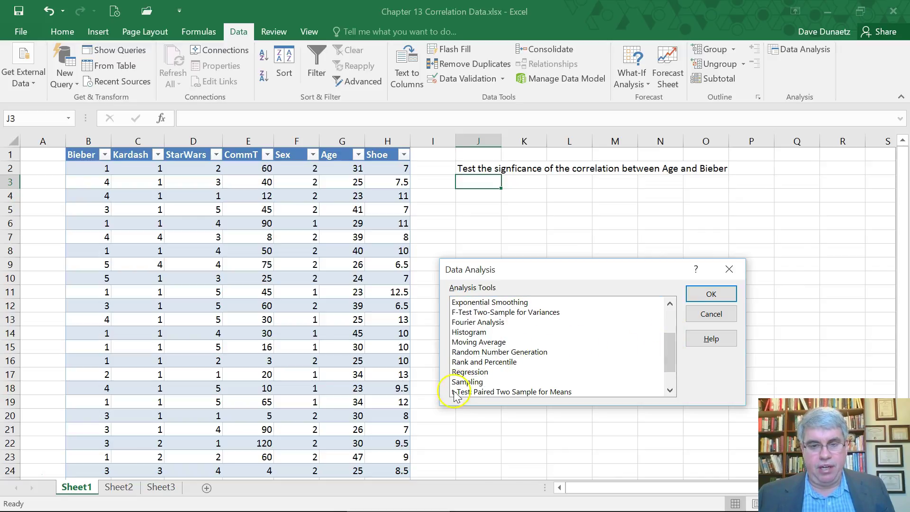
click(474, 372)
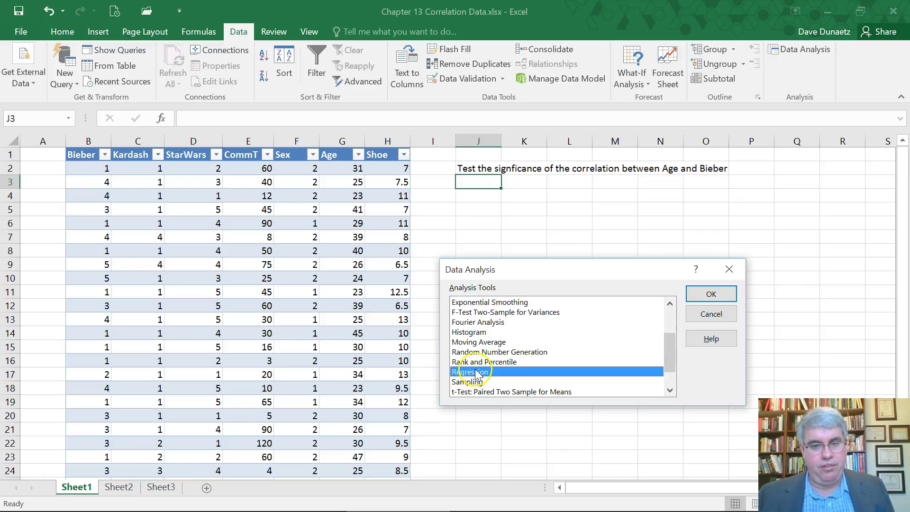
click(709, 294)
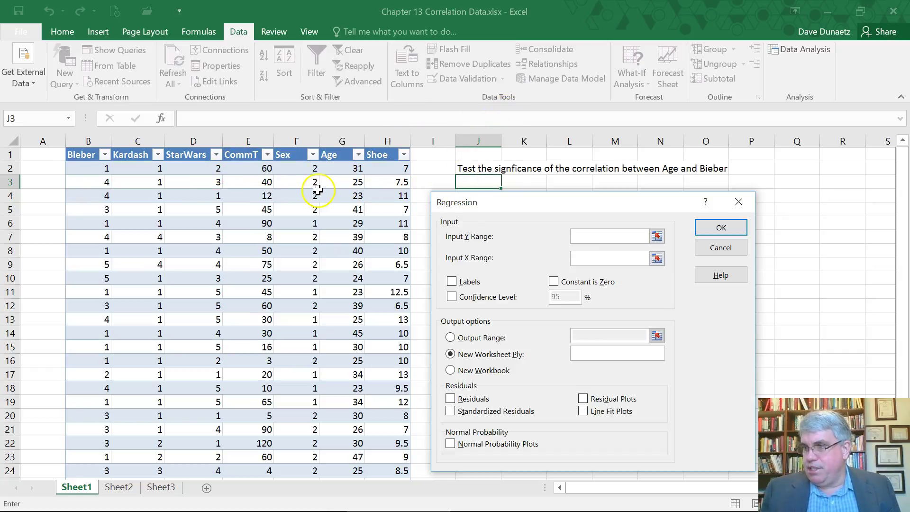
Set the regression's Input Y Range to the Bieber column including its header, $B$1:$B$26.
click(85, 154)
key(shift+Down)
key(shift+Down)
key(shift+Down)
key(shift+Down)
key(shift+Down)
key(shift+Down)
key(shift+Down)
key(shift+Down)
key(shift+Down)
key(shift+Down)
key(shift+Down)
key(shift+Down)
key(shift+Down)
key(shift+Down)
key(shift+Down)
key(shift+Down)
key(shift+Down)
key(shift+Down)
key(shift+Down)
key(shift+Down)
key(shift+Down)
key(shift+Down)
key(shift+Down)
key(shift+Up)
key(shift+Up)
key(shift+Up)
key(shift+Up)
key(shift+Up)
key(shift+Up)
key(shift+Up)
key(shift+Up)
key(shift+Up)
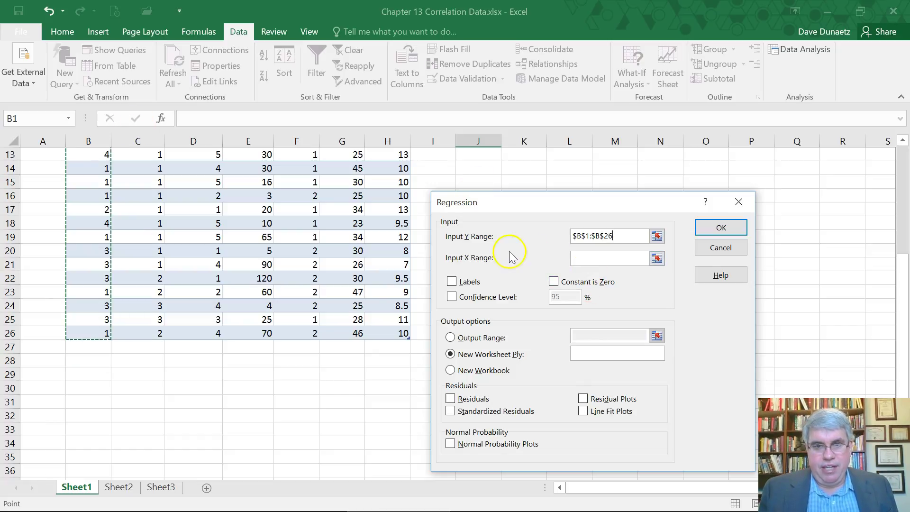
scroll(405, 297, up, 1)
scroll(405, 298, up, 3)
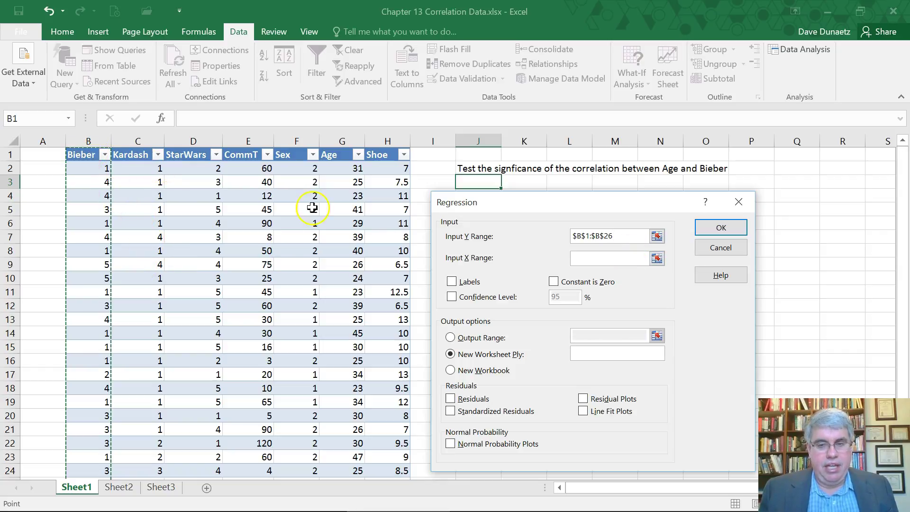
Set the regression's Input X Range to the Age column including its header, $G$1:$G$26.
click(581, 262)
click(340, 154)
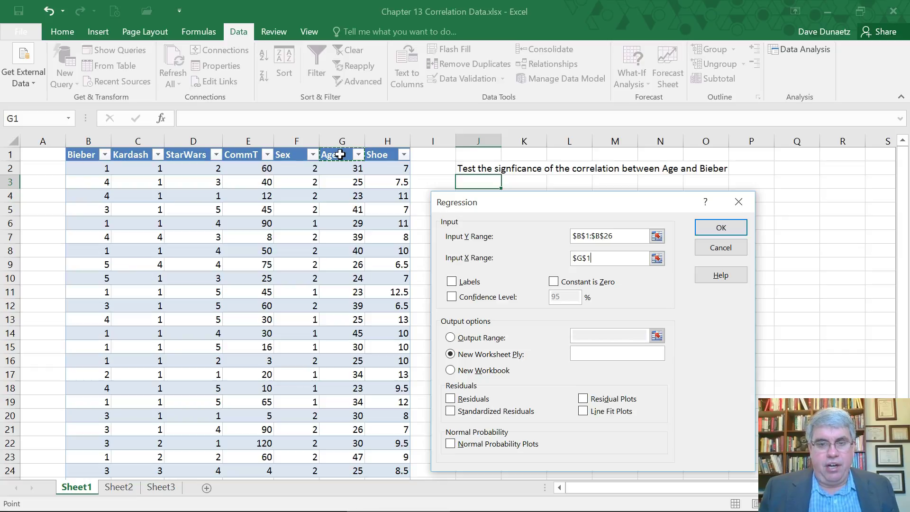
key(shift+Down)
key(shift+Down)
key(shift+Down)
key(shift+Down)
key(shift+Down)
key(shift+Down)
key(shift+Down)
key(shift+Down)
key(shift+Down)
key(shift+Down)
key(shift+Down)
key(shift+Down)
key(shift+Down)
key(shift+Down)
key(shift+Down)
key(shift+Down)
key(shift+Down)
key(shift+Down)
key(shift+Down)
key(shift+Down)
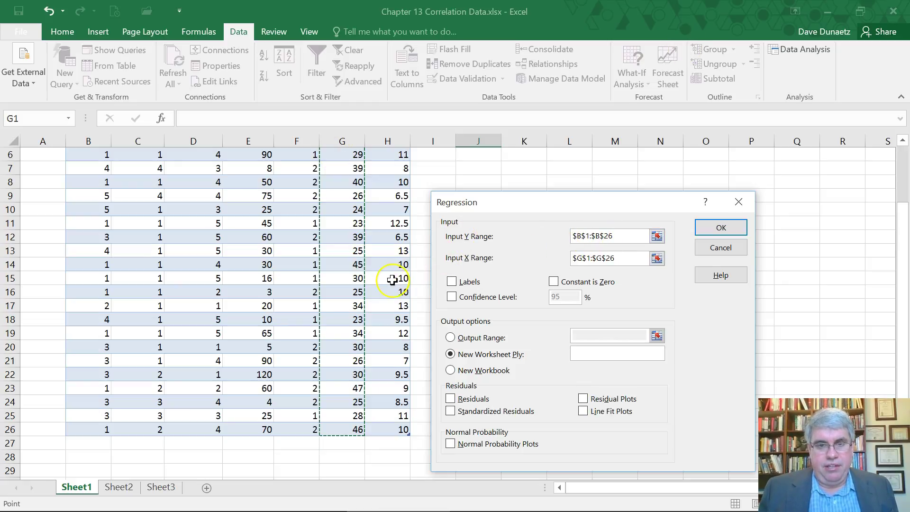
scroll(405, 265, up, 2)
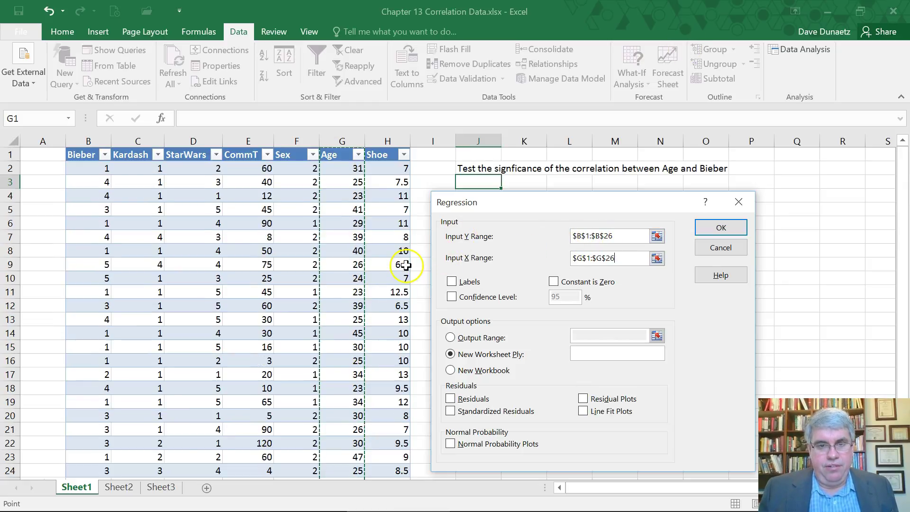
Enable Labels, set the Output Range to $J$3 and run the regression.
click(451, 282)
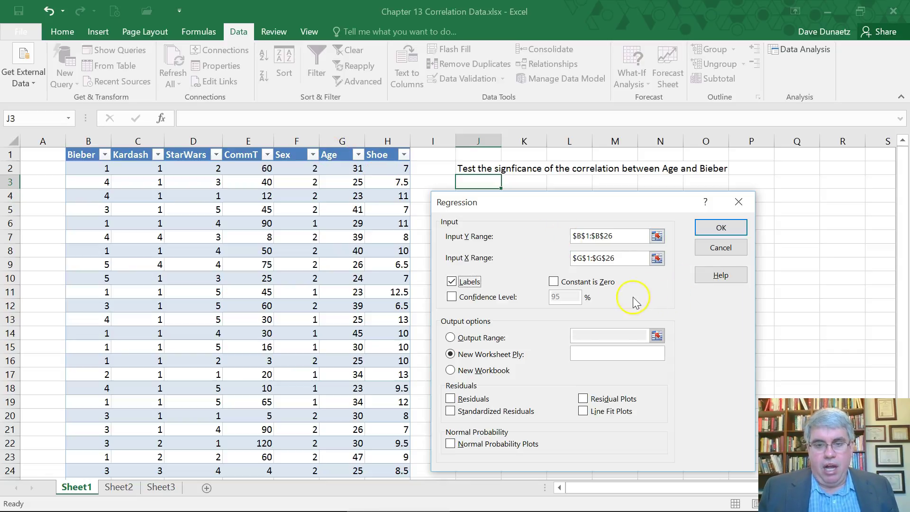
click(450, 338)
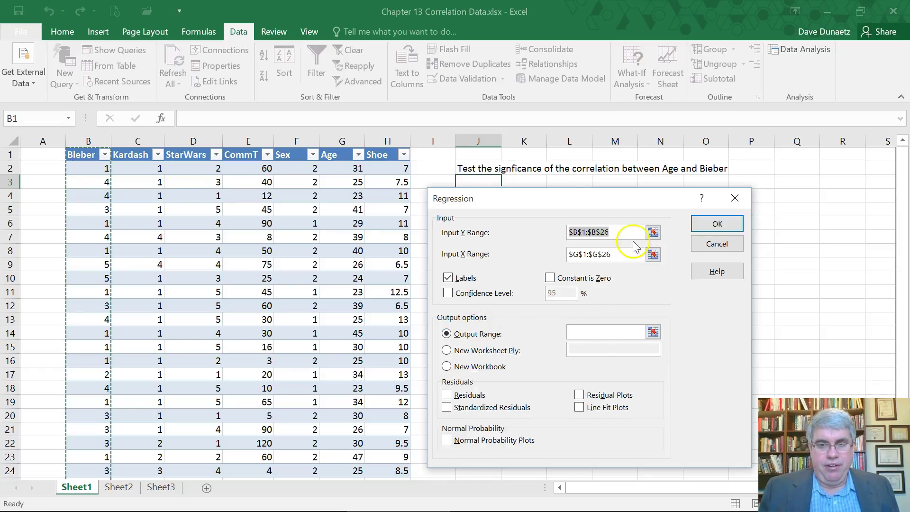
click(601, 333)
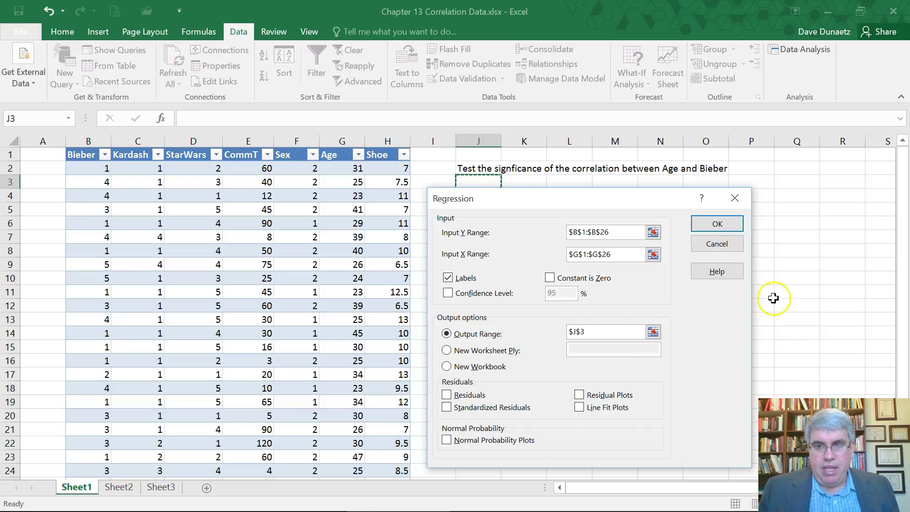
click(720, 226)
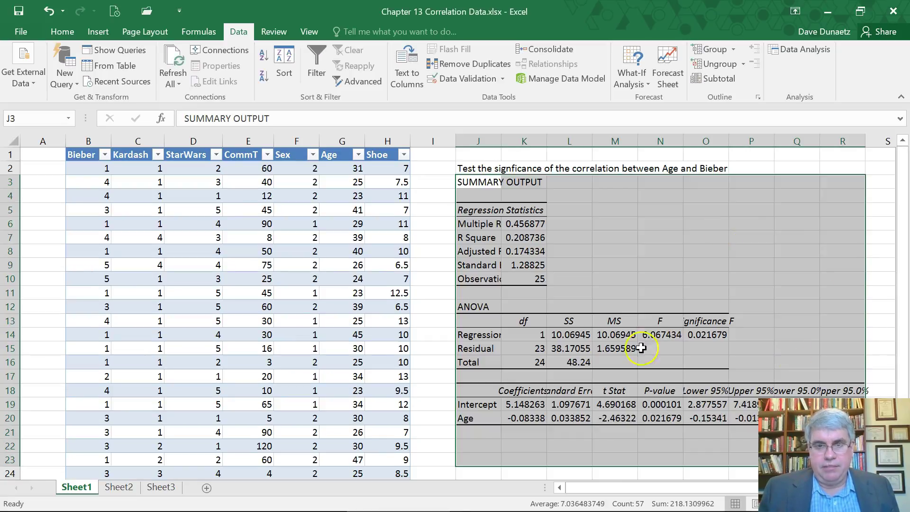
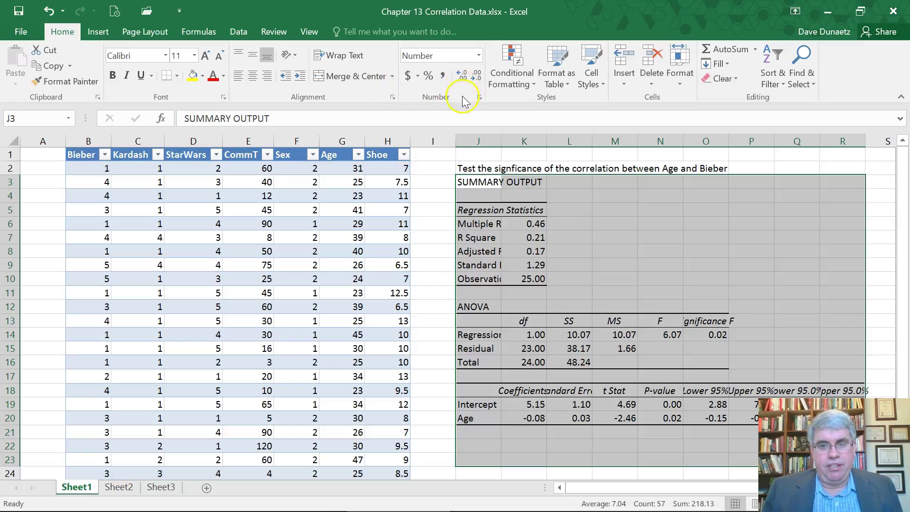
Widen columns J, K, L and O so the regression output's labels and headings fit.
drag(503, 139, 536, 139)
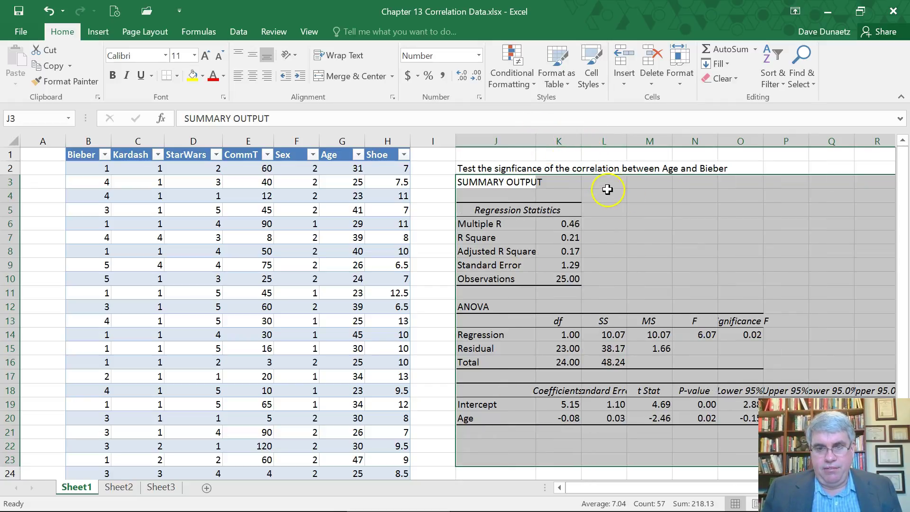
scroll(628, 220, down, 2)
scroll(627, 219, up, 2)
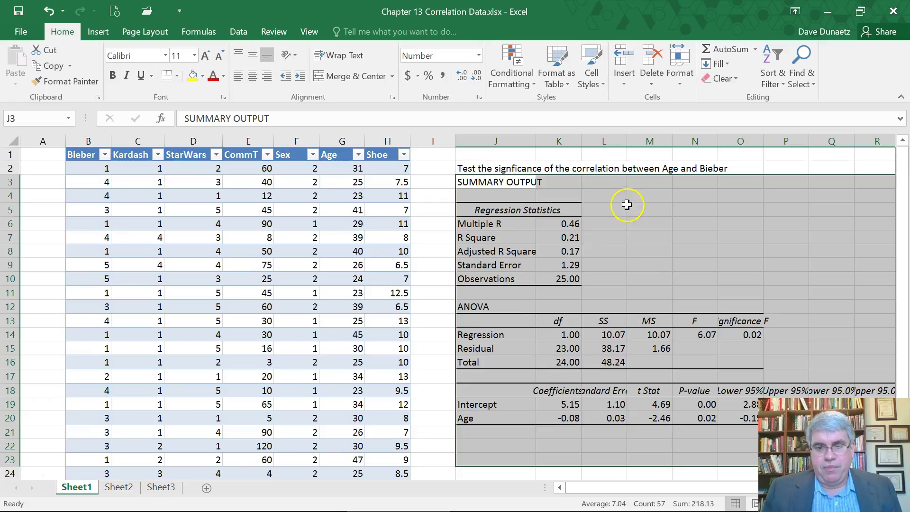
drag(581, 141, 679, 141)
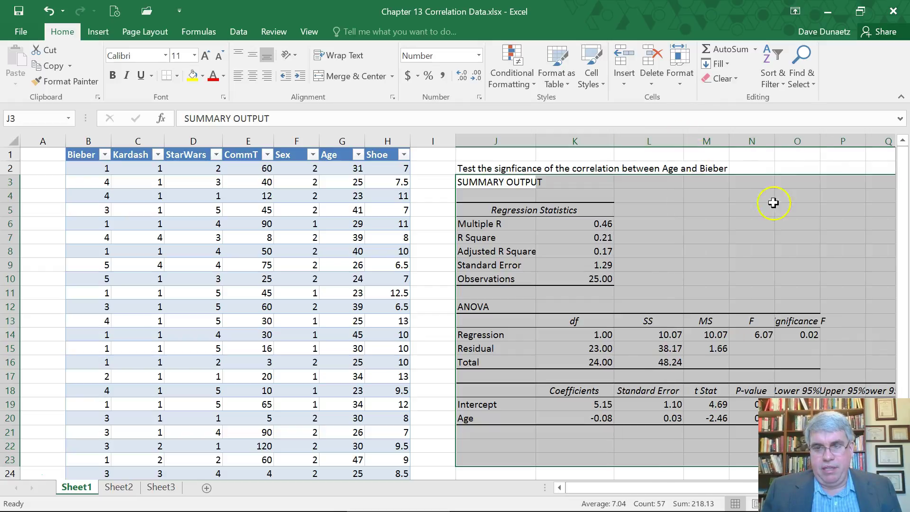
drag(819, 139, 836, 140)
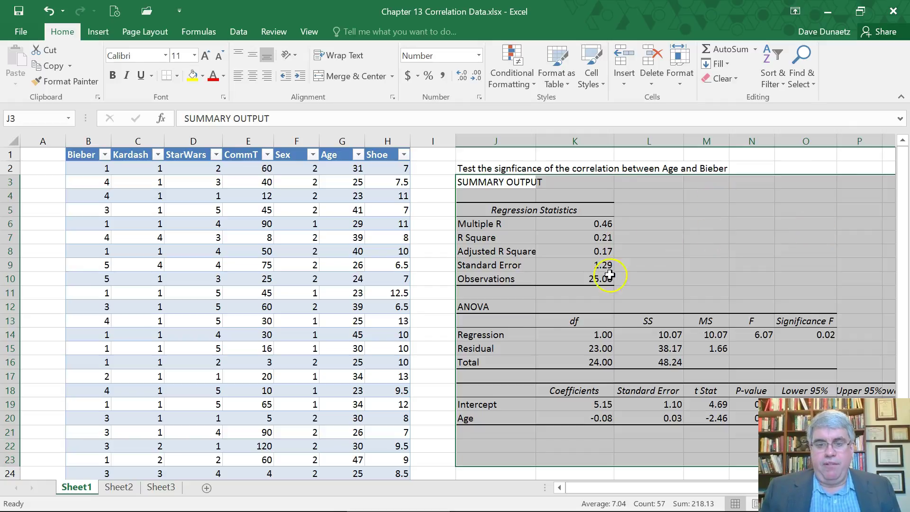
Highlight the Multiple R value in cell K6 with yellow fill.
click(863, 197)
key(Right)
key(Right)
key(Right)
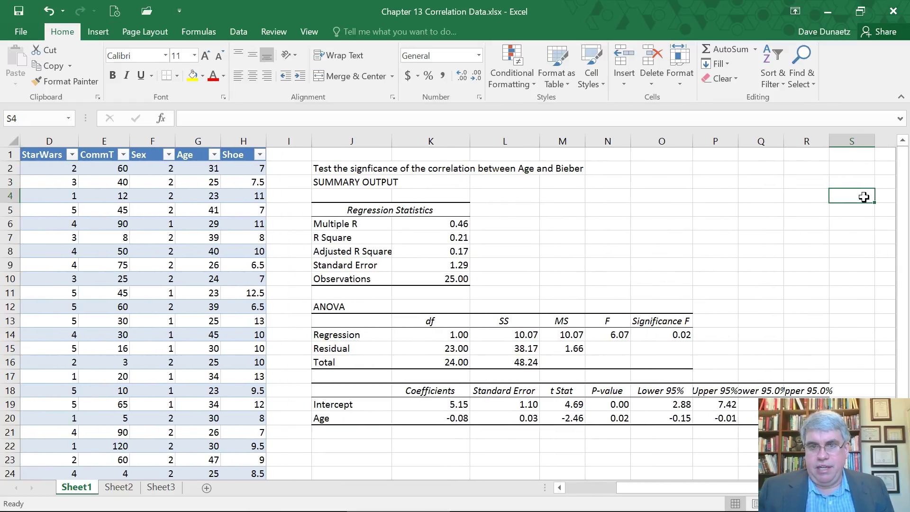
scroll(782, 228, down, 1)
scroll(777, 228, up, 1)
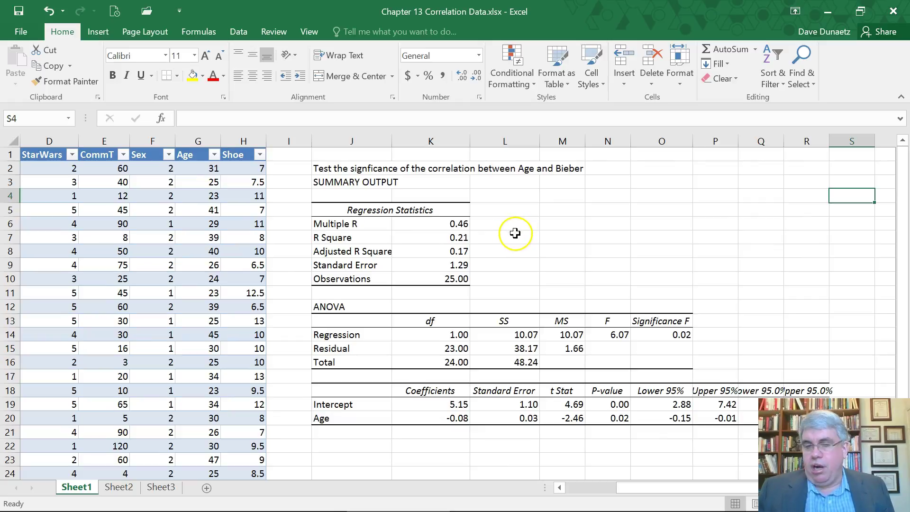
click(434, 224)
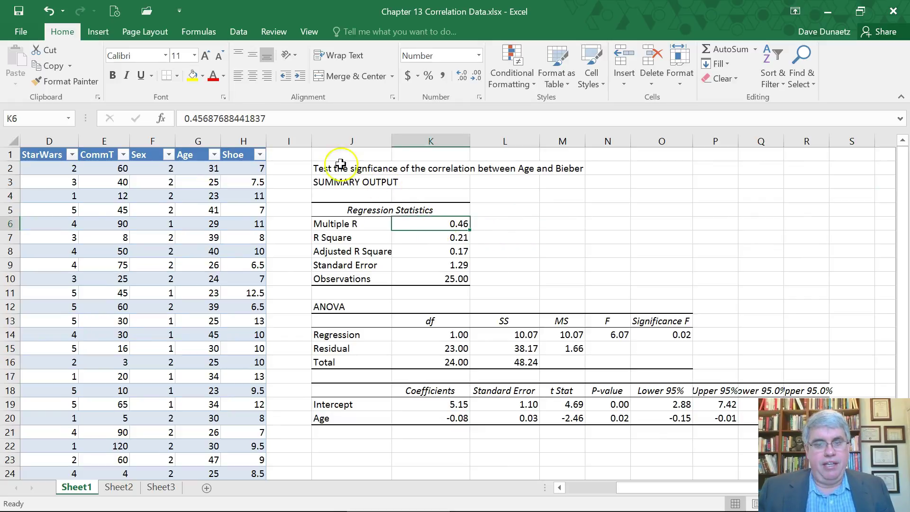
click(190, 78)
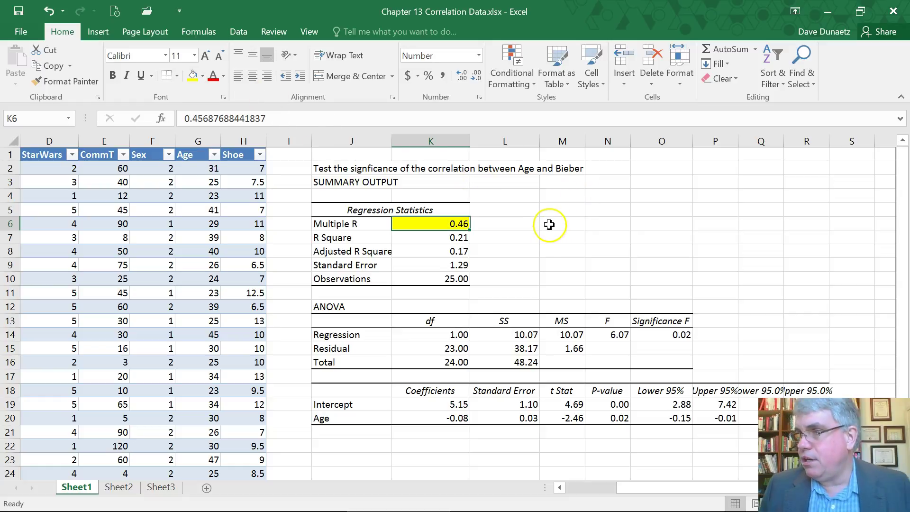
Add the red note "Absolute value of r" in cell L6 beside Multiple R, with the r in italics.
click(500, 224)
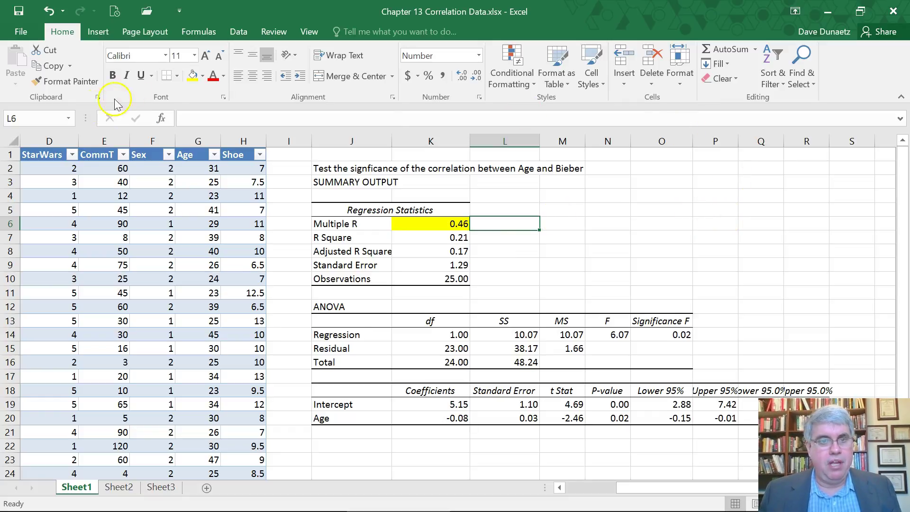
click(216, 78)
text(AB)
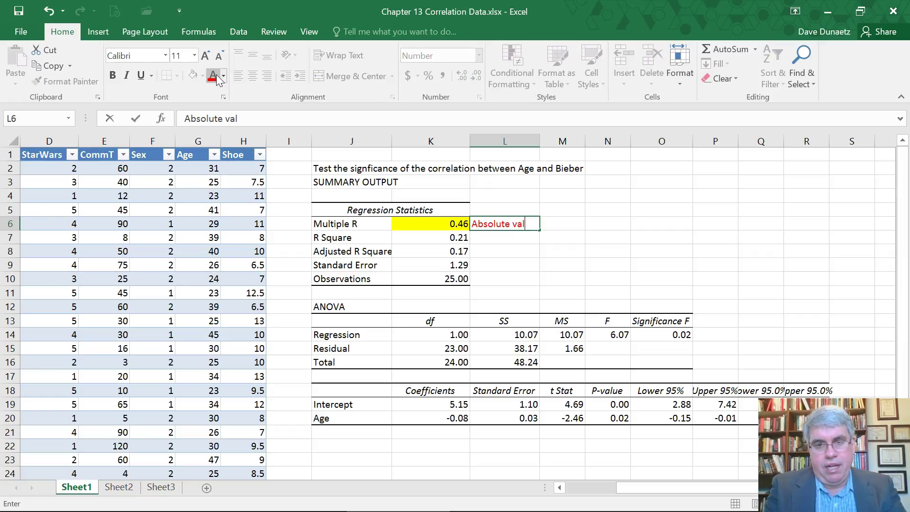
key(ctrl+i)
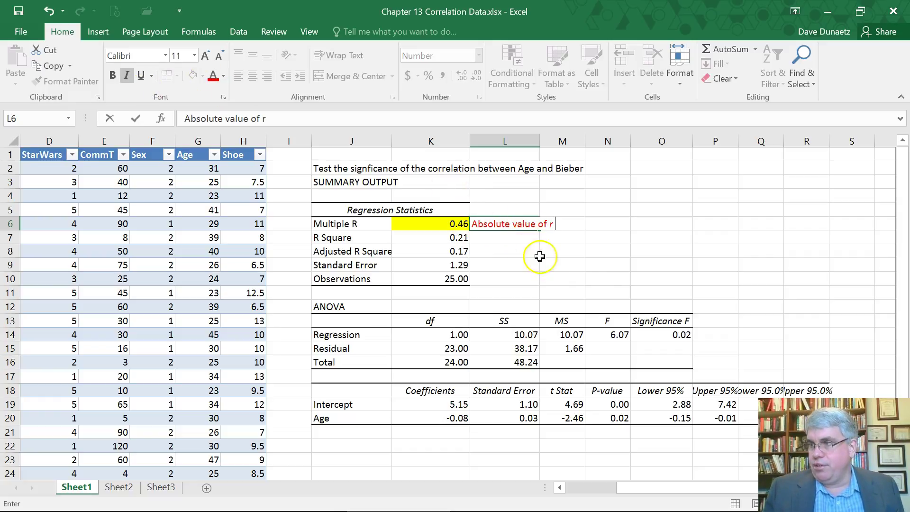
Highlight the Significance F value in O14 yellow and add the red note "p value of r (two tailed, non-directional test)" in P14, italicizing p and r.
click(672, 336)
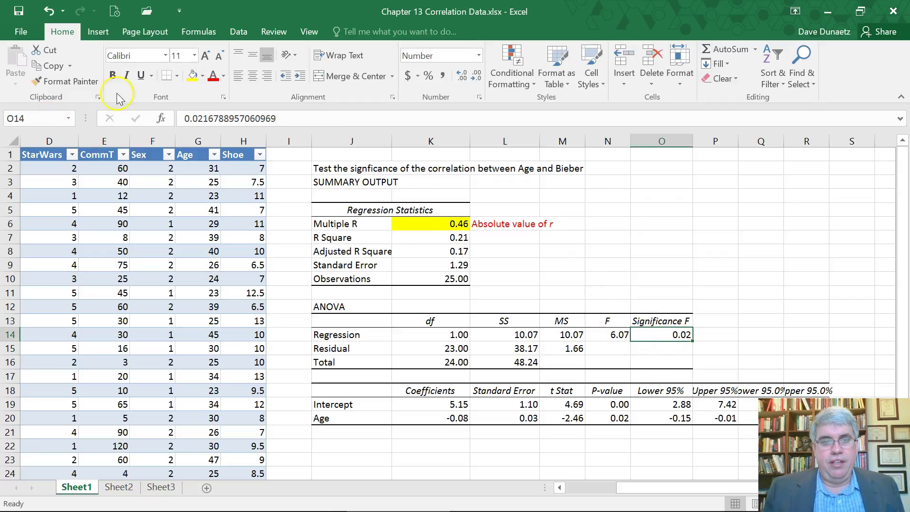
click(193, 76)
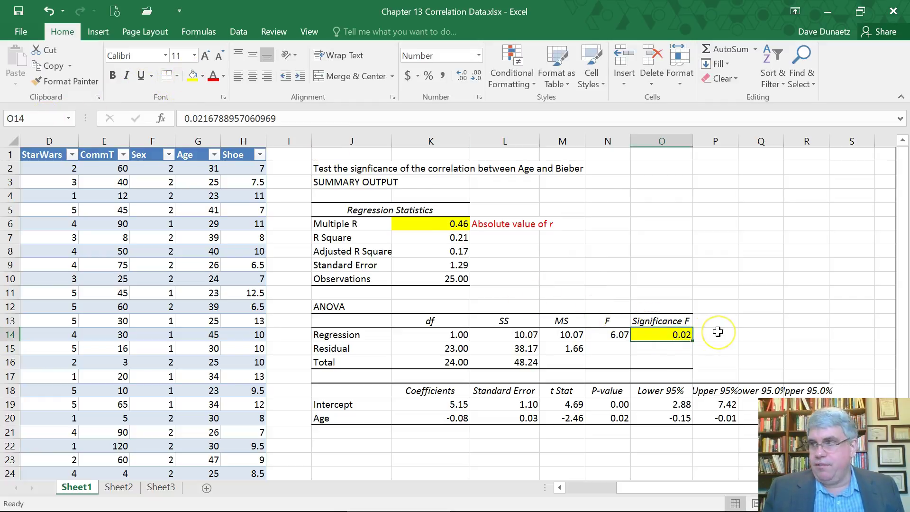
click(717, 333)
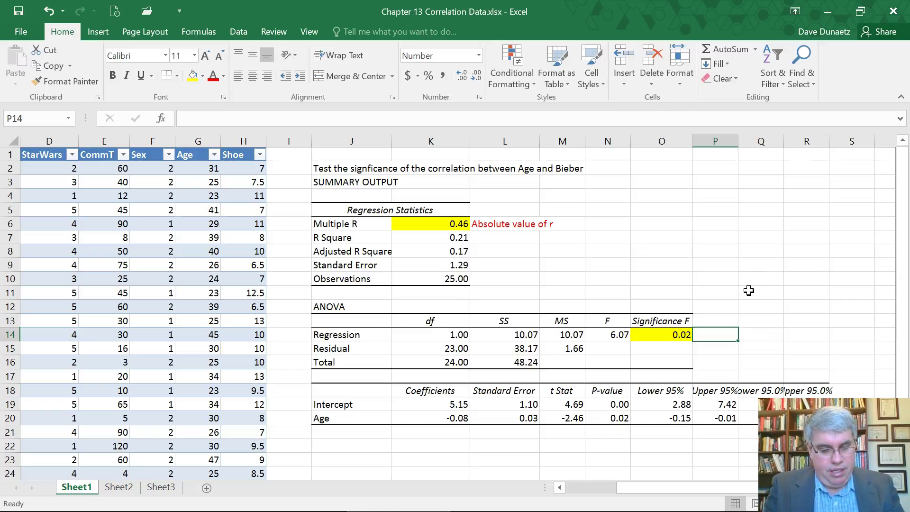
key(ctrl+i)
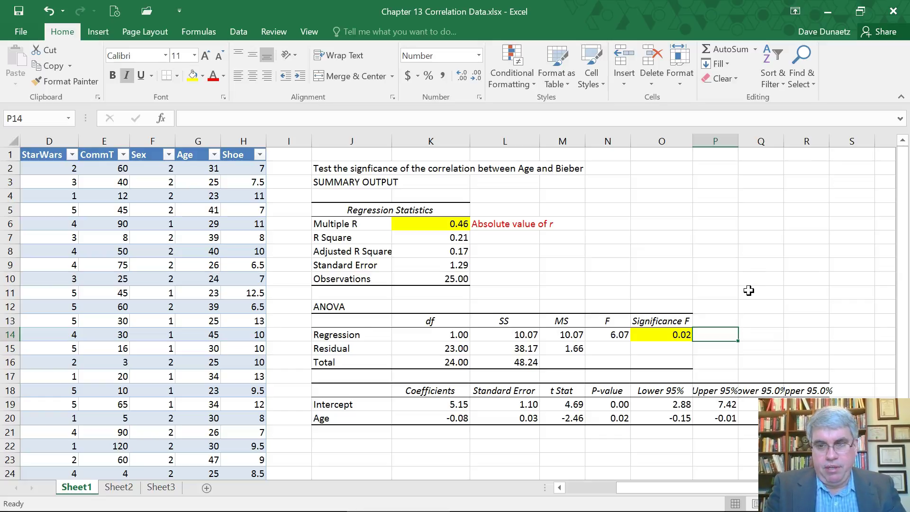
text(p)
key(BackSpace)
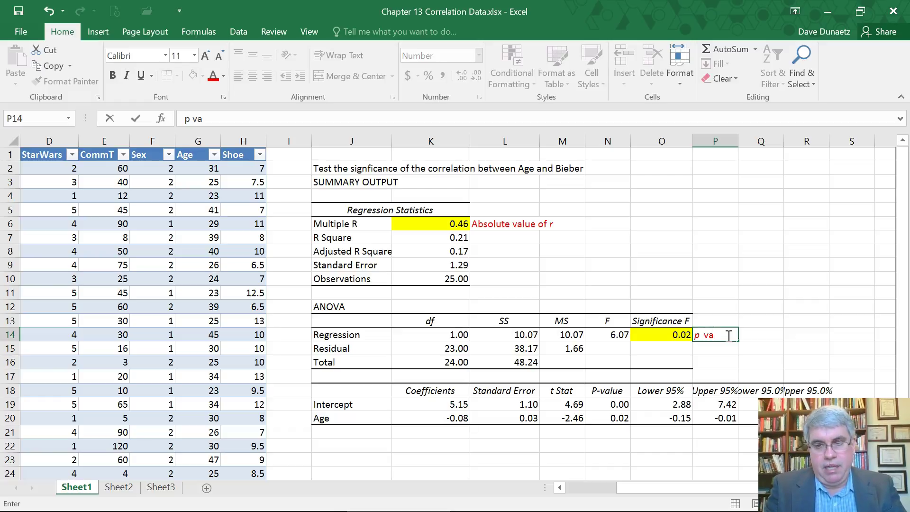
key(ctrl+i)
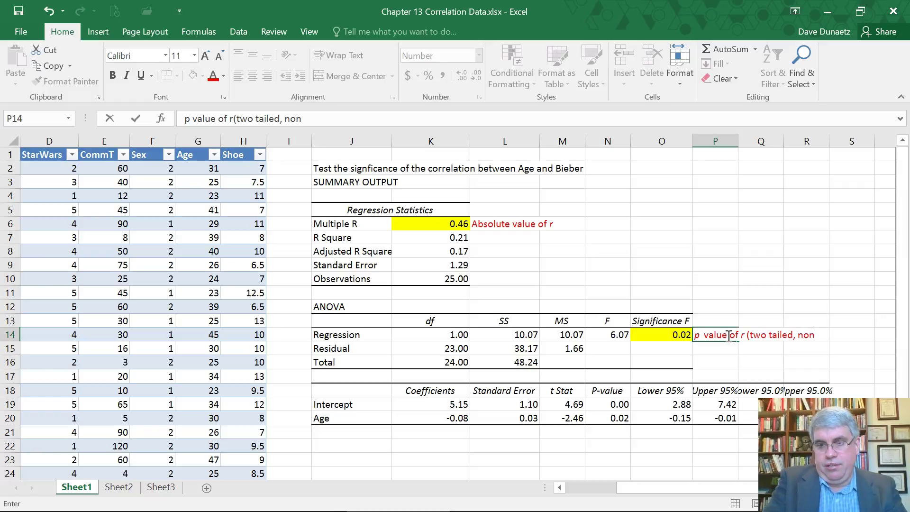
text(onal test)
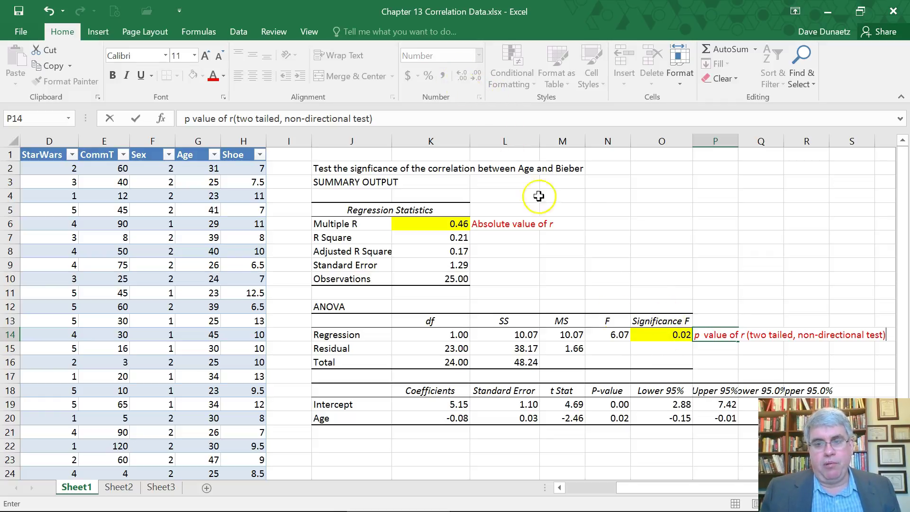
Display the Significance F value in cell O14 with three decimal places.
click(654, 334)
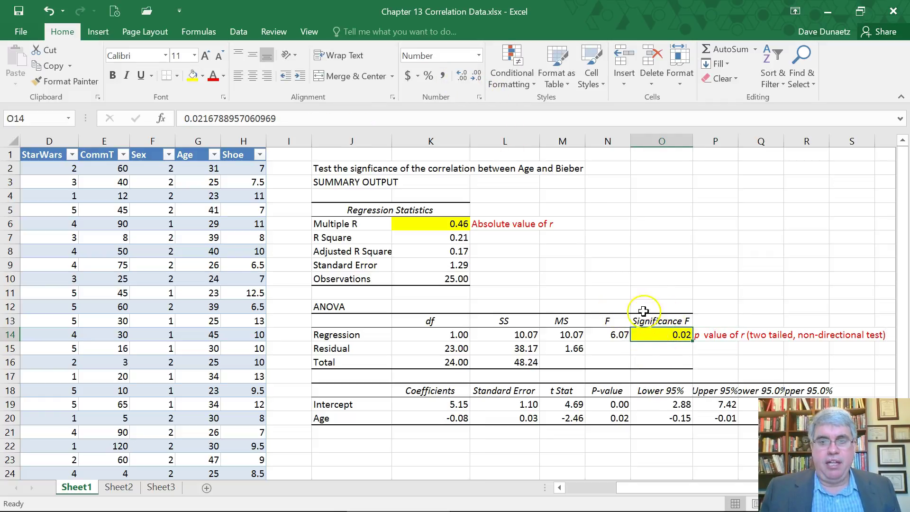
click(462, 77)
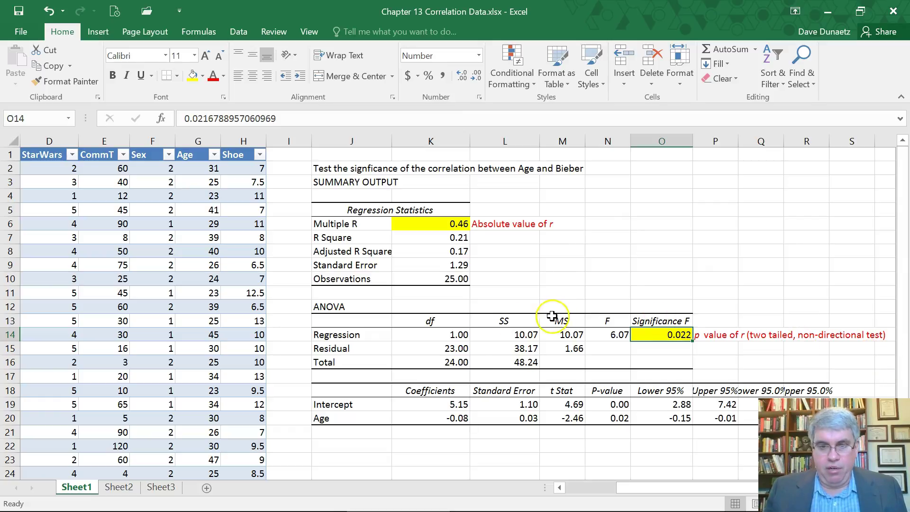
Highlight the Residual degrees of freedom in cell K15 with yellow fill and color the df heading in K13 red.
click(455, 349)
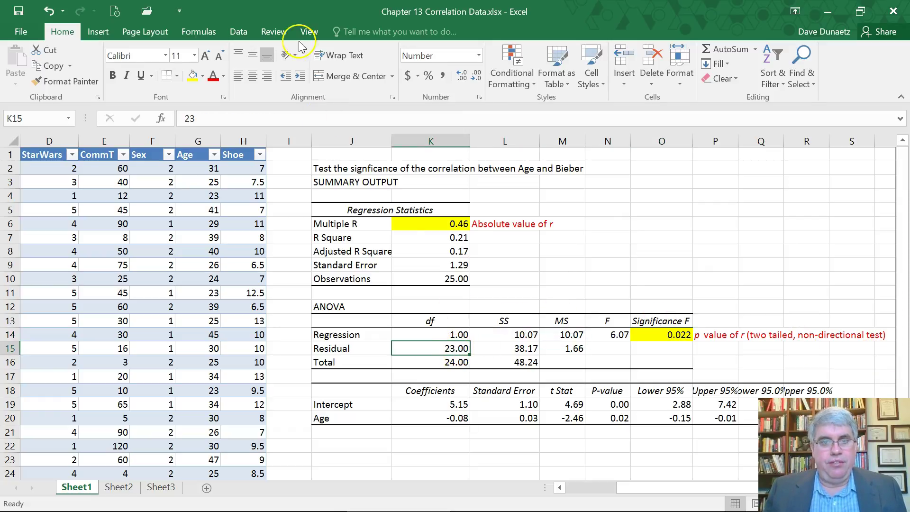
click(193, 76)
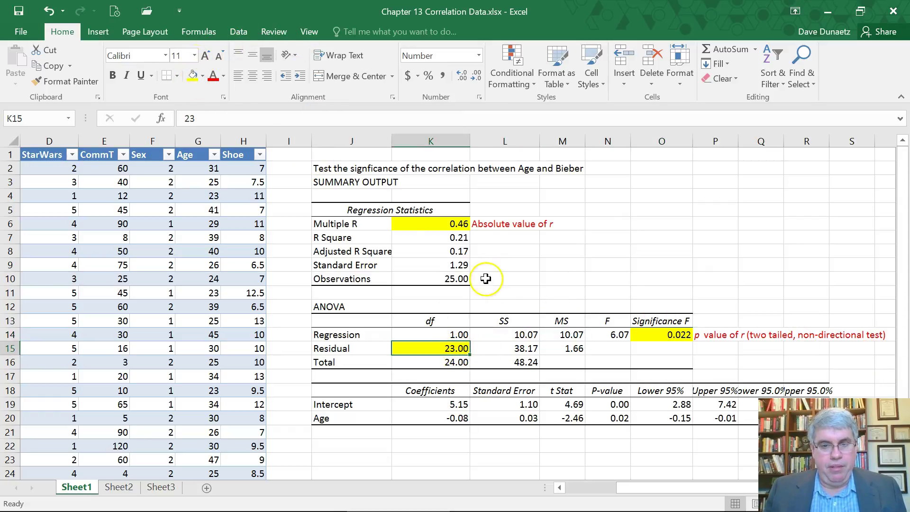
click(434, 321)
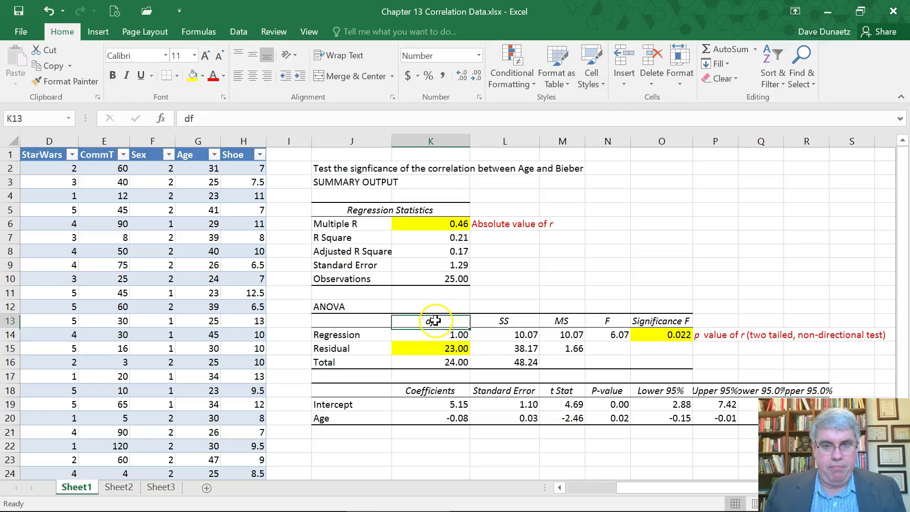
click(213, 77)
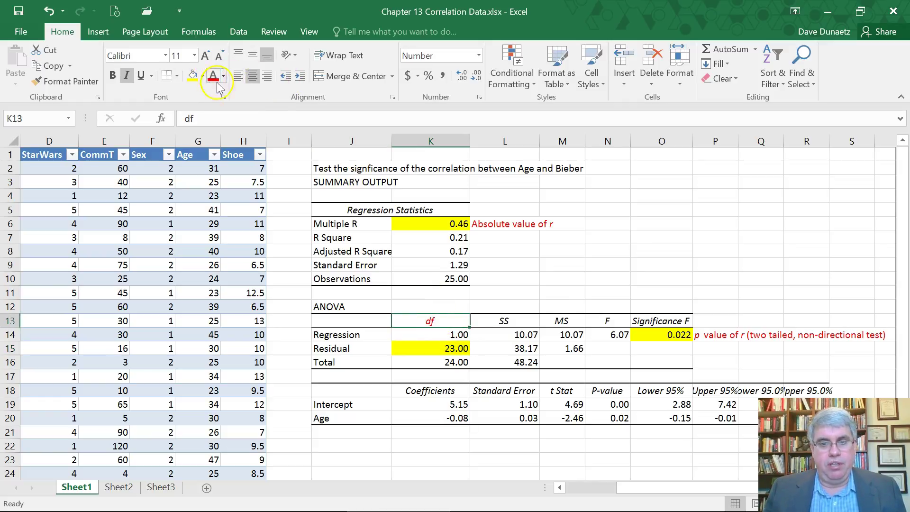
Highlight the Age coefficient in K20 yellow and add the red note "Sign of r" in K21, with the r in italics.
click(452, 419)
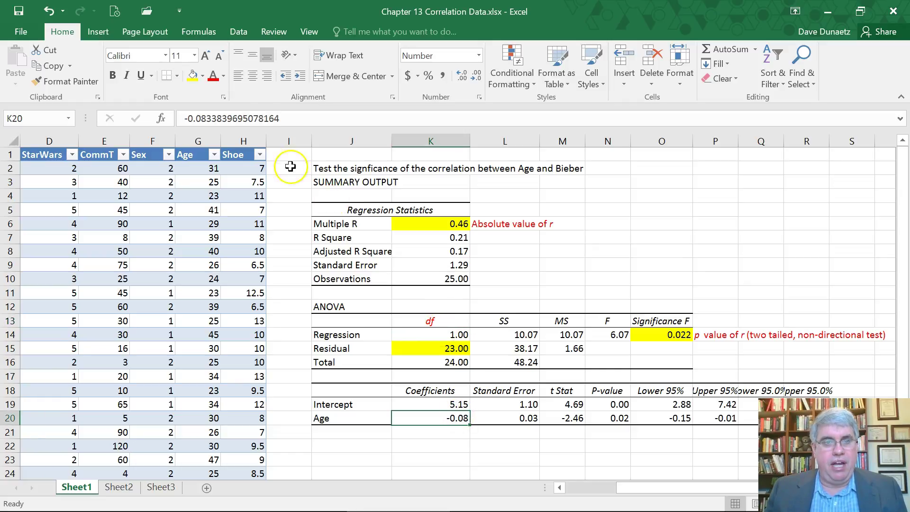
click(196, 78)
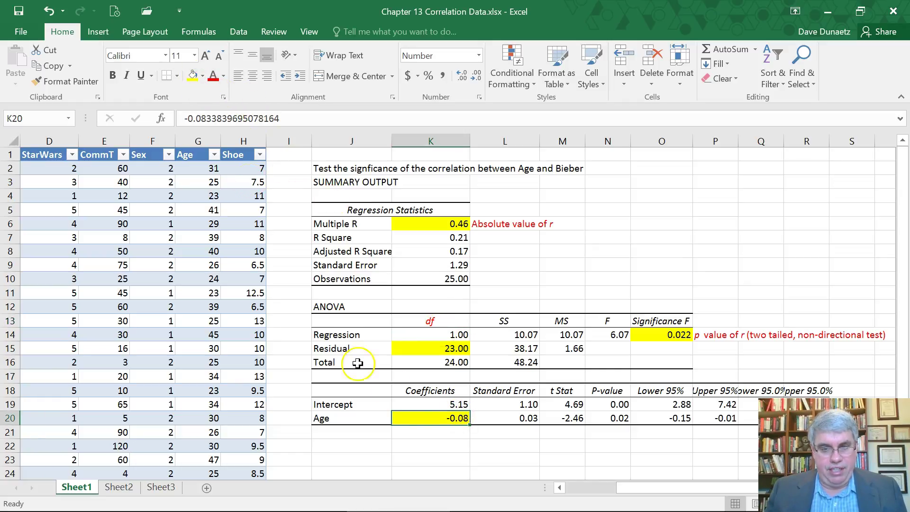
click(430, 434)
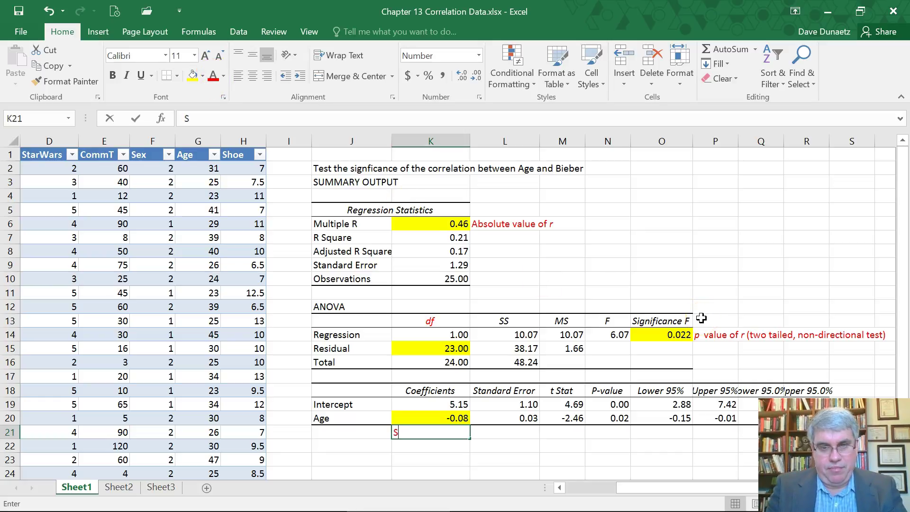
text(Sign of the)
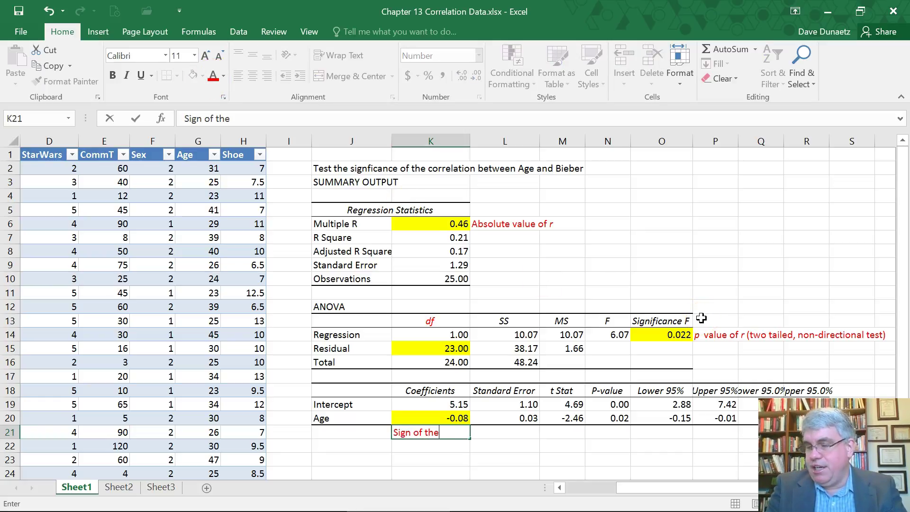
key(BackSpace)
key(BackSpace)
key(ctrl+i)
text(r)
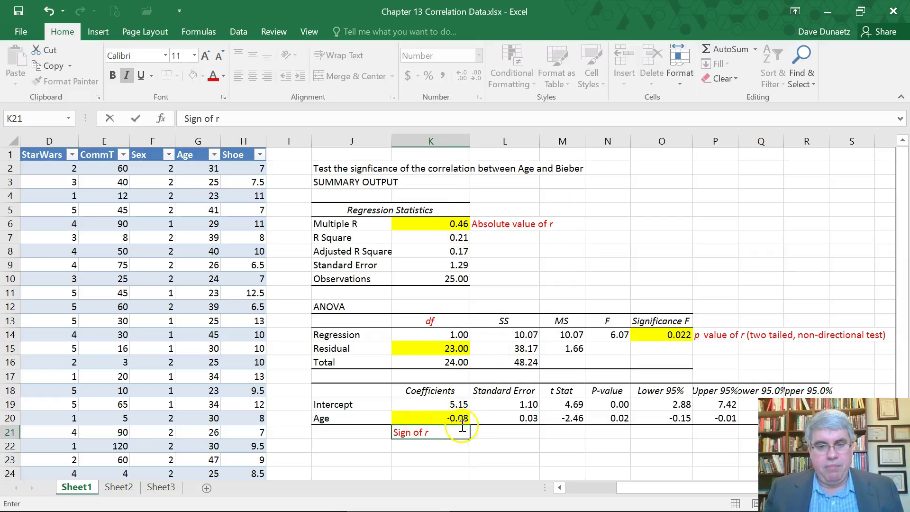
click(479, 432)
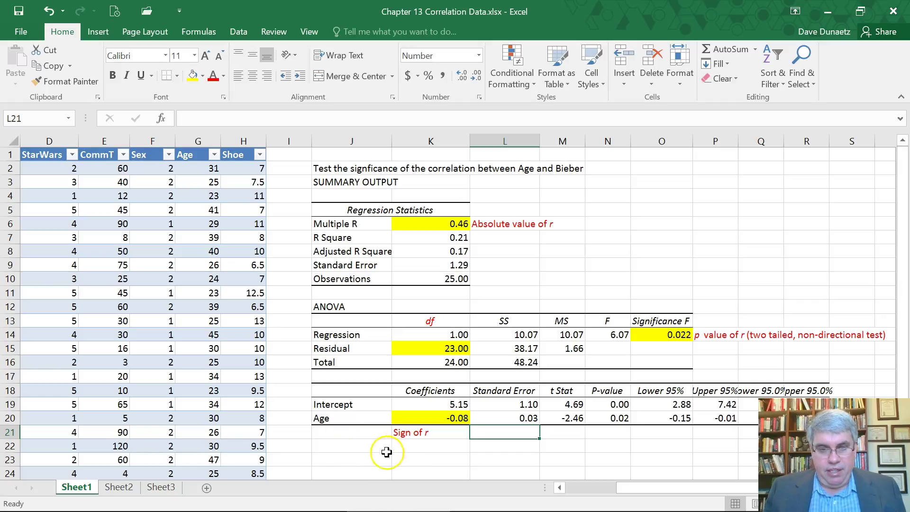
Enter "r = -.46" as text in cell J23 below the regression output, with only the r in italics.
click(332, 456)
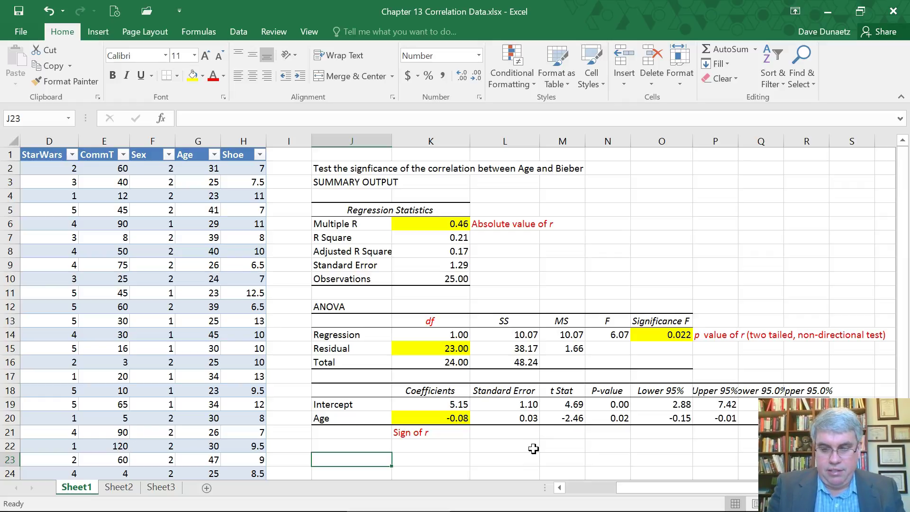
text(')
key(ctrl+i)
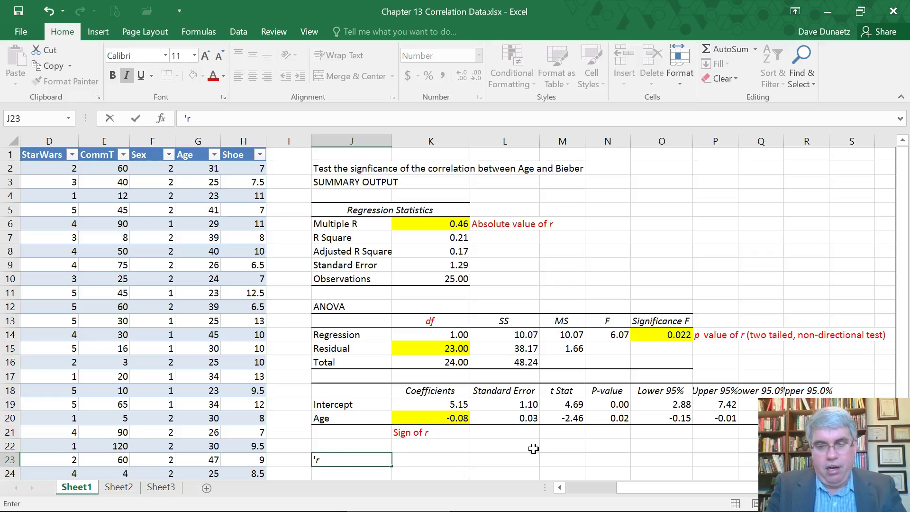
key(ctrl+i)
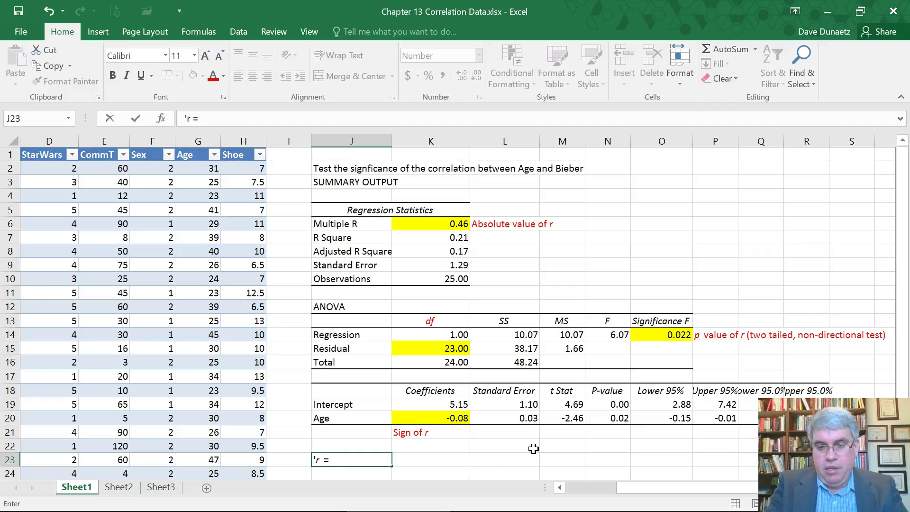
text(46)
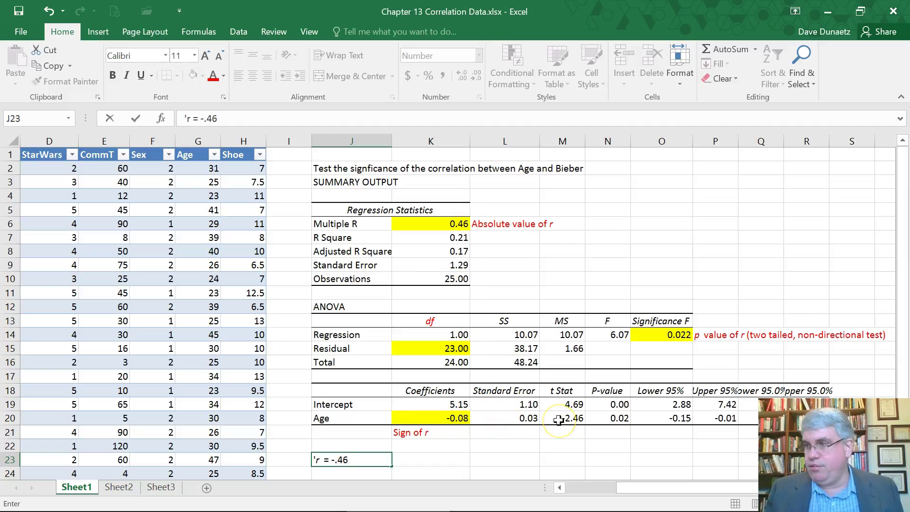
key(Return)
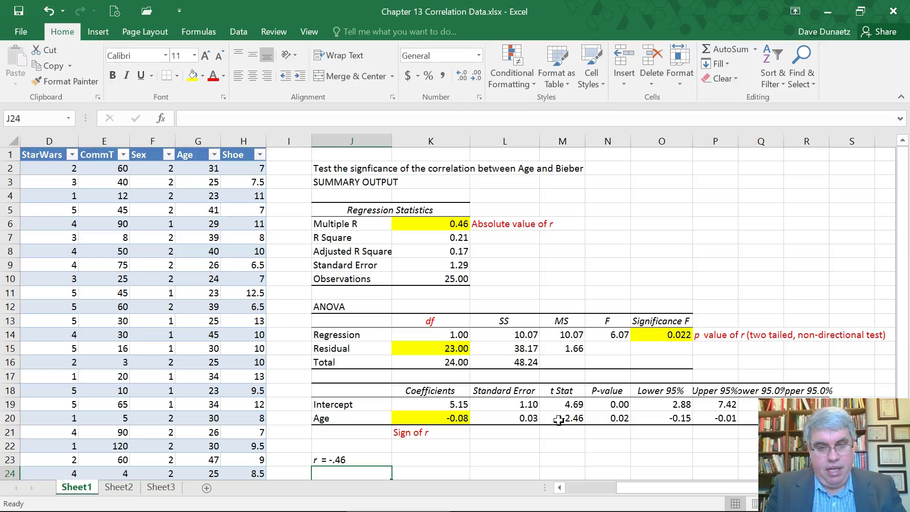
Enter "df = 23" in cell J24 beneath the r result.
text(df)
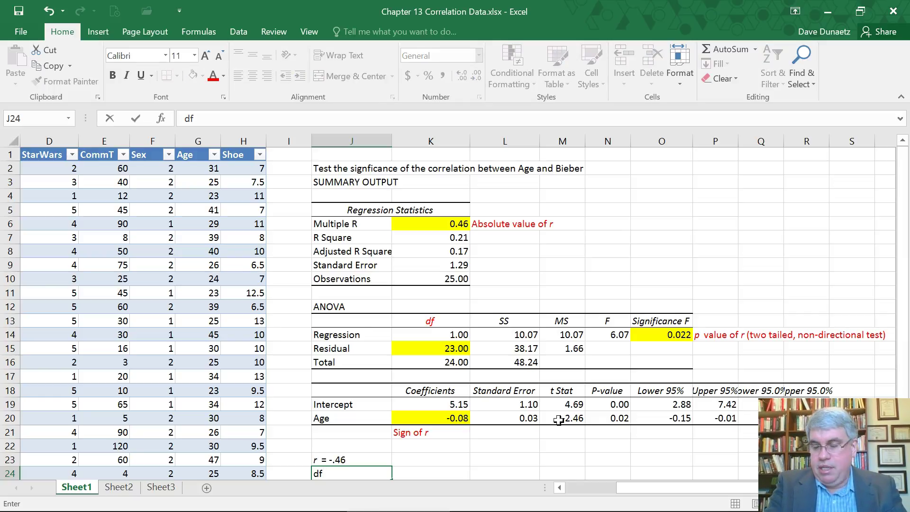
text( = 23)
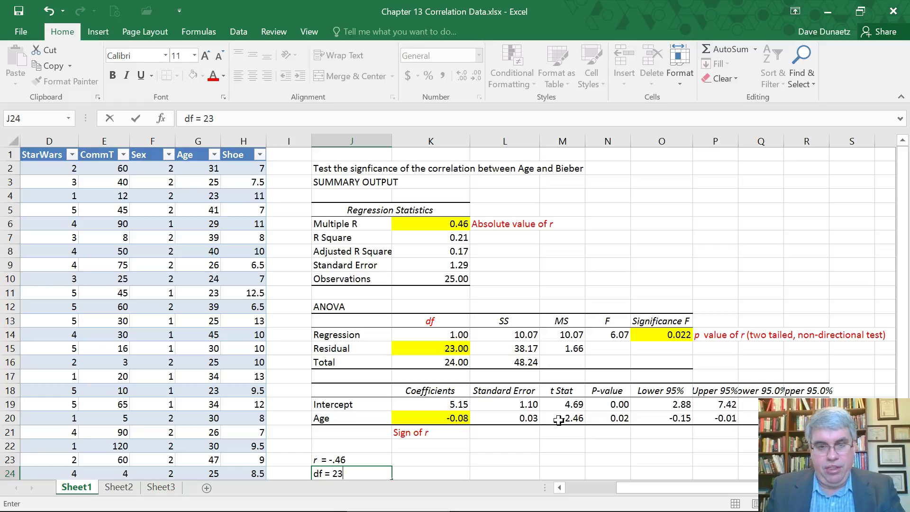
key(Return)
Enter "p = .02" in cell J25 beneath the df result, with only the p in italics.
scroll(521, 403, up, 1)
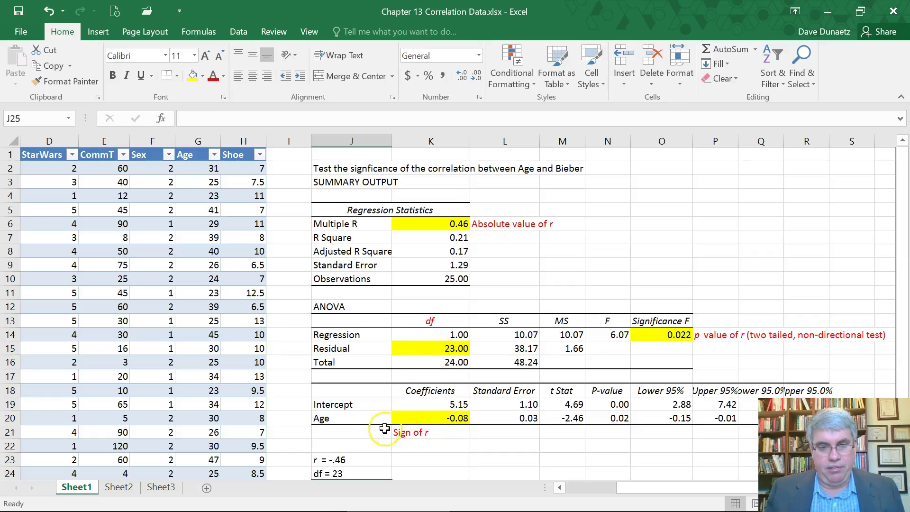
scroll(386, 426, down, 1)
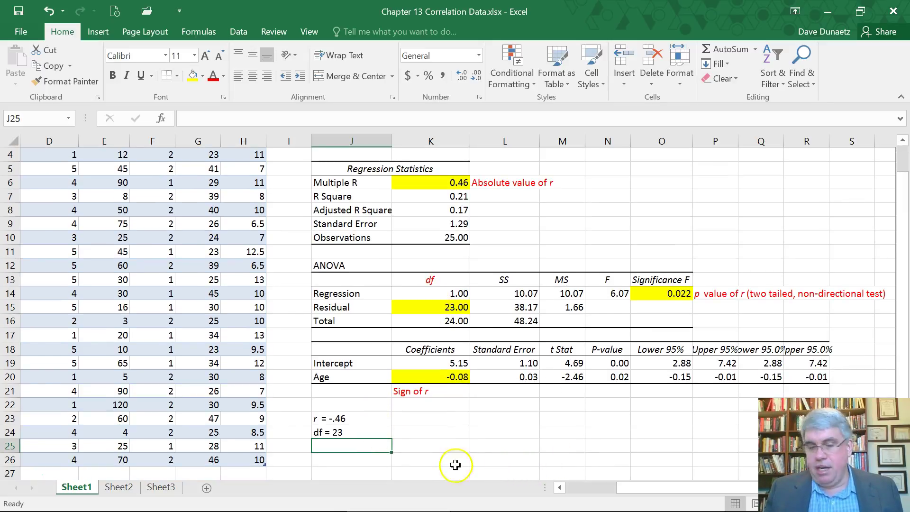
key(ctrl+i)
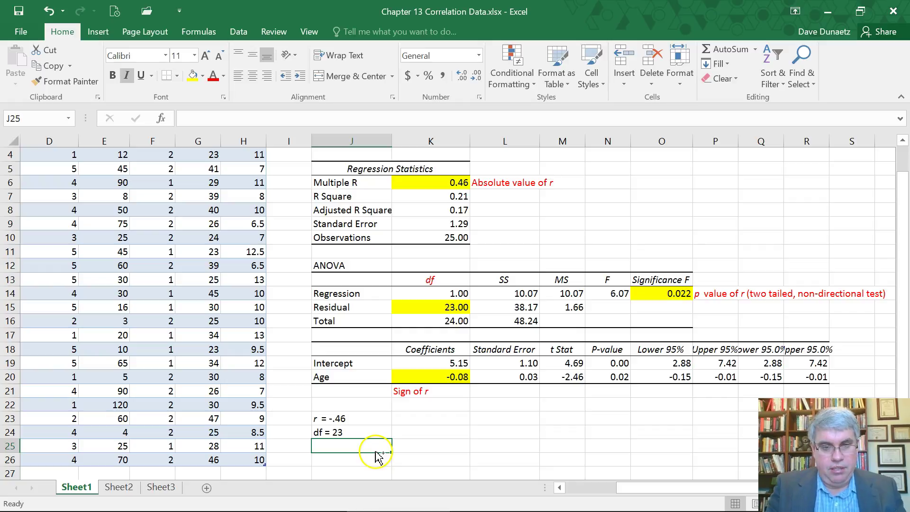
text(p)
key(ctrl+i)
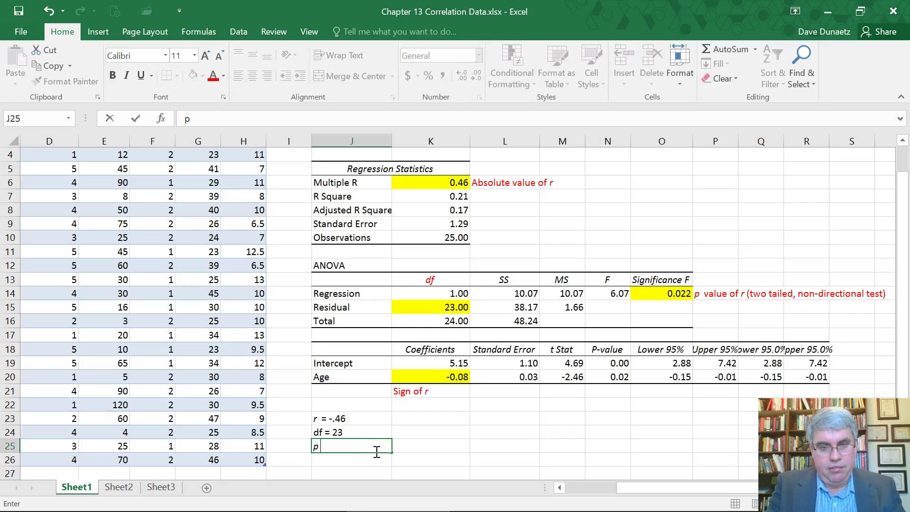
text(=)
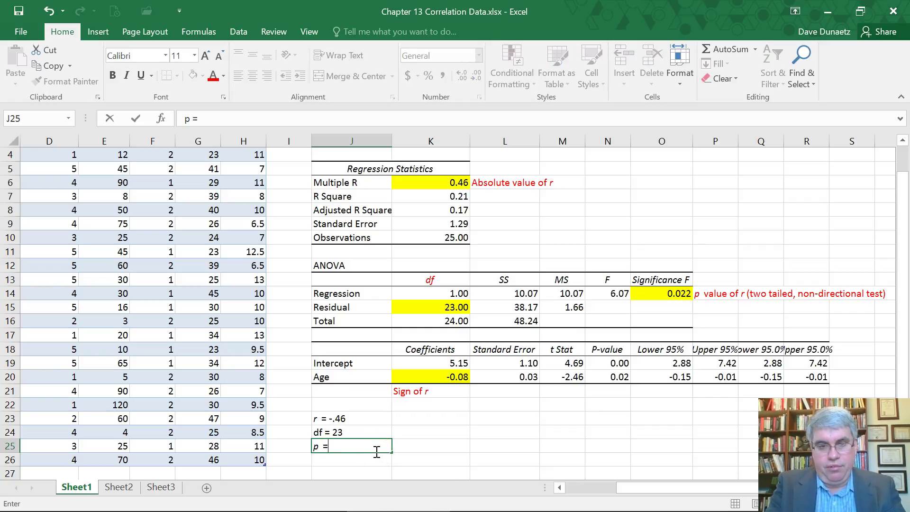
text( .02)
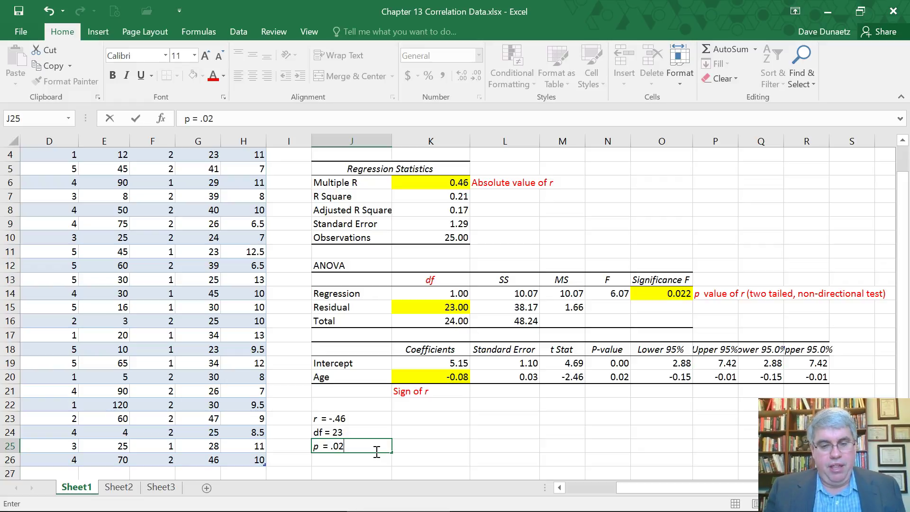
key(Return)
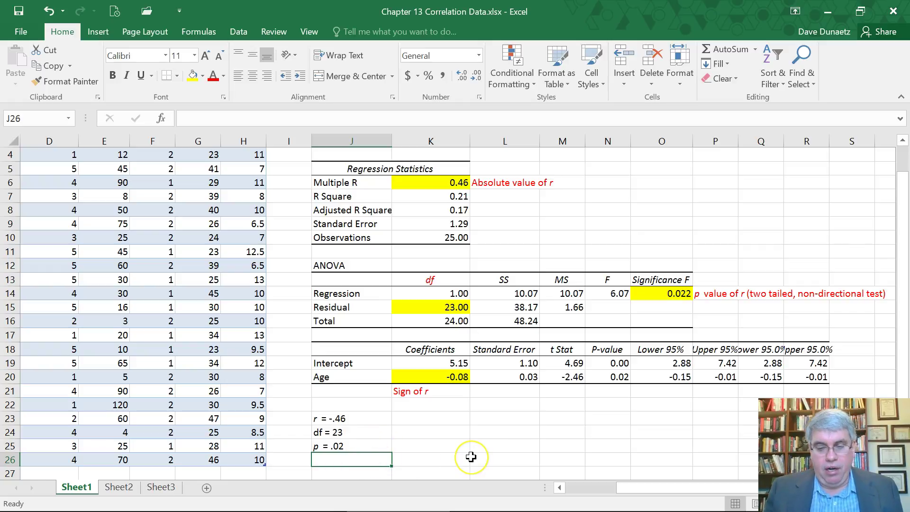
Write the conclusion "Therefore, the correlation is significant." in cell J26.
text(Th)
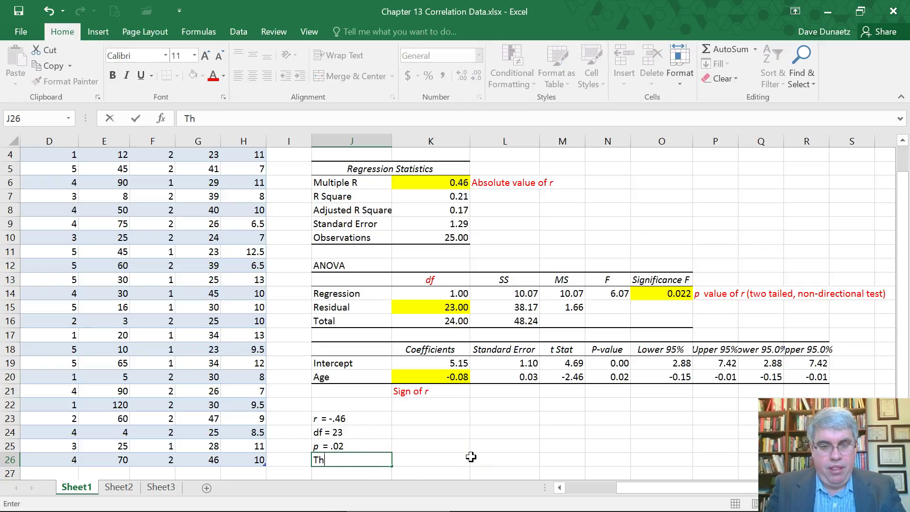
text(erefore, the correlation is si)
key(BackSpace)
key(BackSpace)
key(BackSpace)
text(is si)
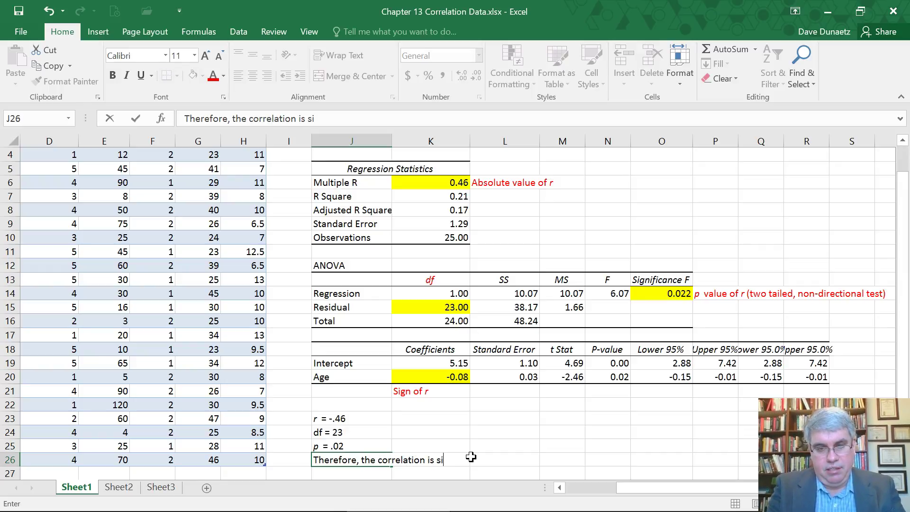
text(gn)
key(BackSpace)
text(gnificant.)
key(Return)
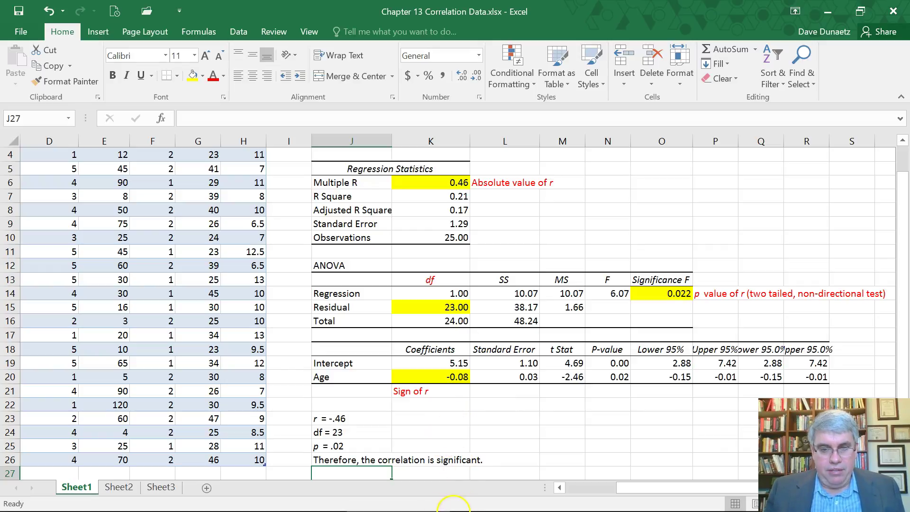
Switch to the Chapter 13-14 Video presentation in PowerPoint and start the slide show from the current slide, "Testing the significance of r".
mouse_move(388, 507)
click(293, 498)
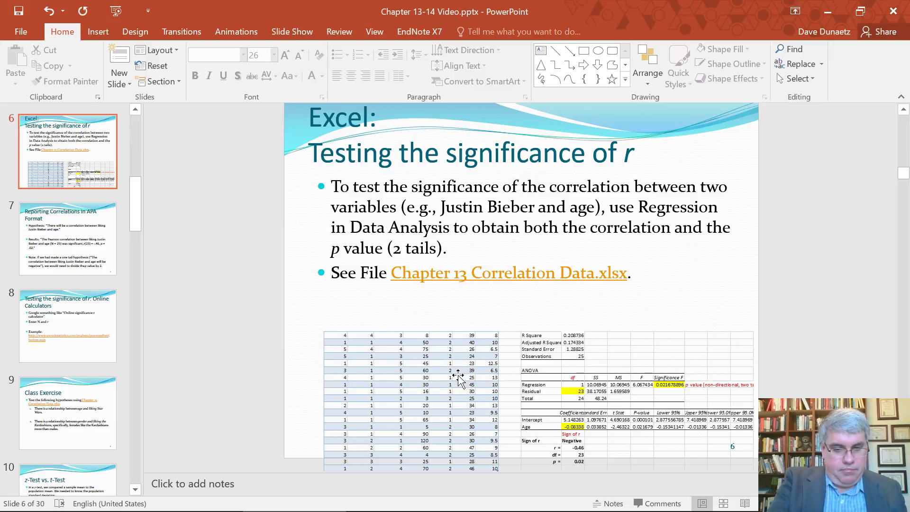
key(shift+F5)
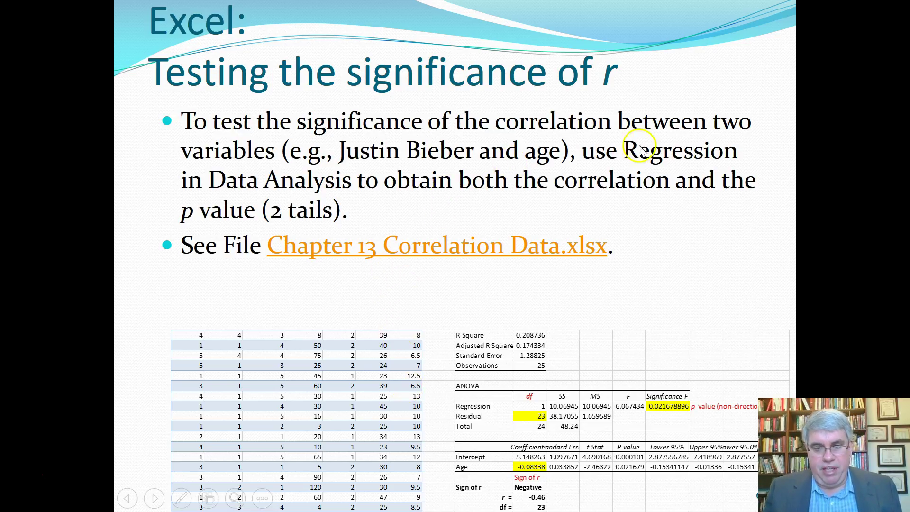